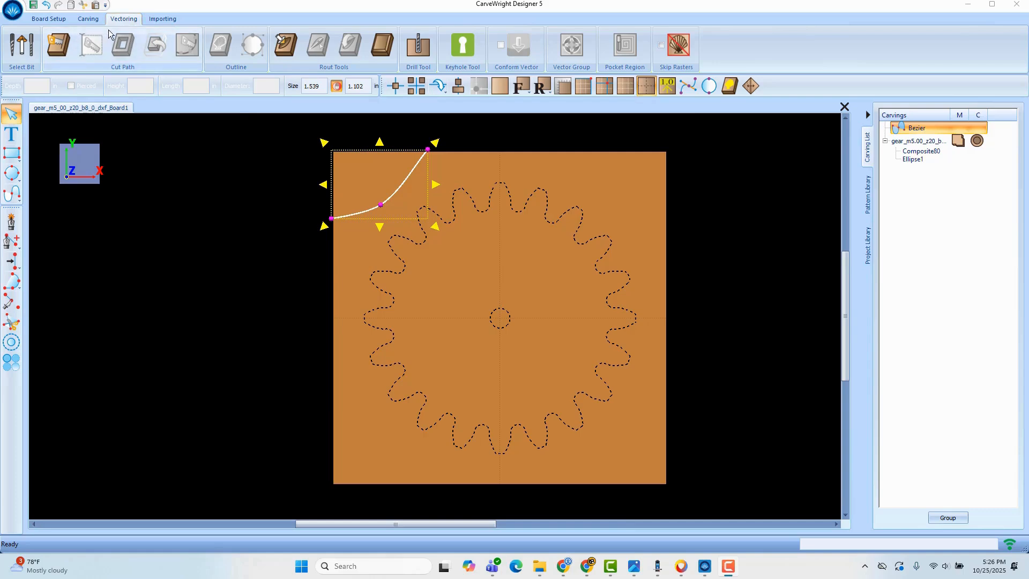
- Move the corner Bezier curve's two end points exactly onto the board's edges using snapping, sizing it about 1.58 by 1.09 in
click(490, 211)
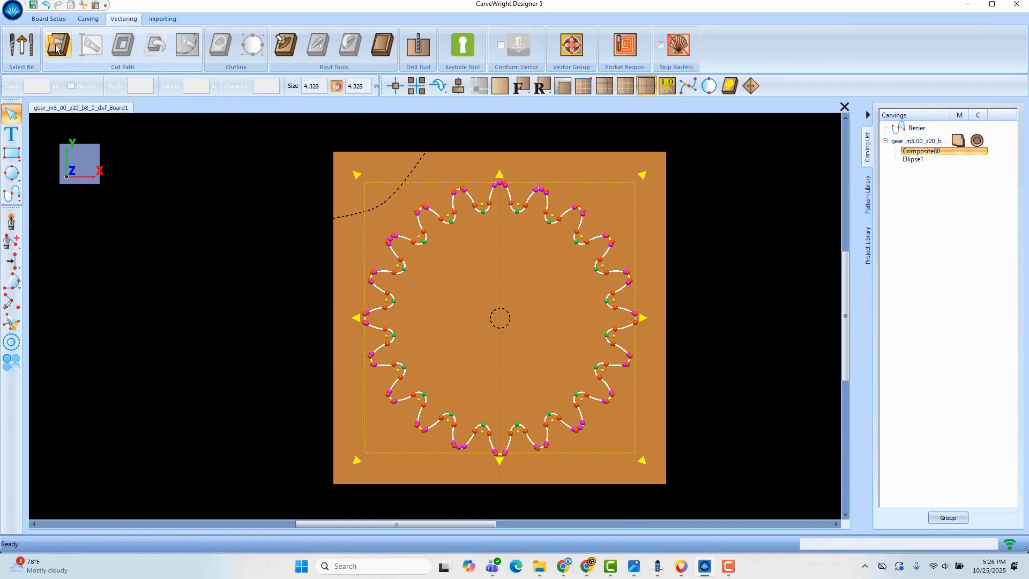
click(415, 173)
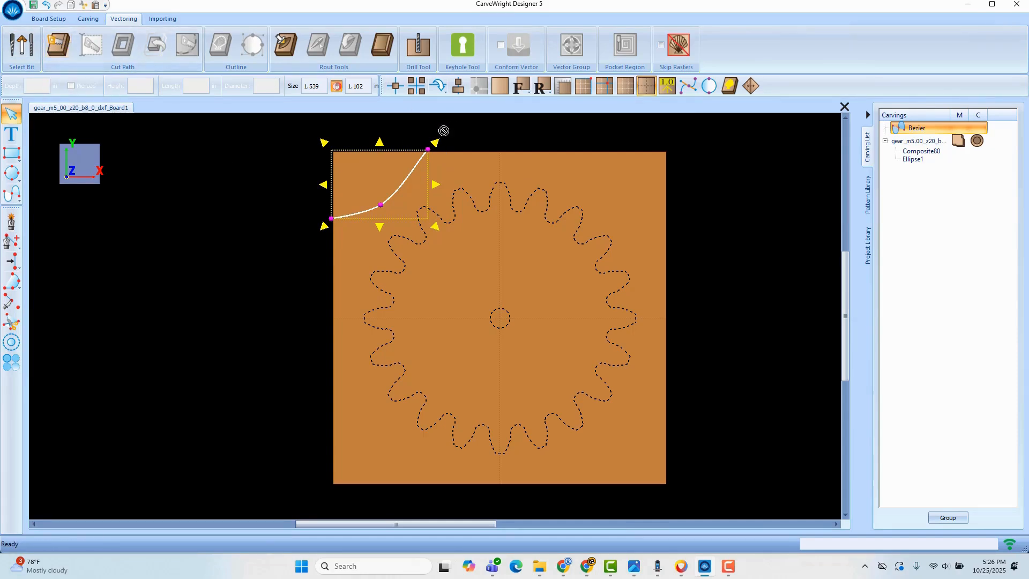
drag(427, 149, 428, 161)
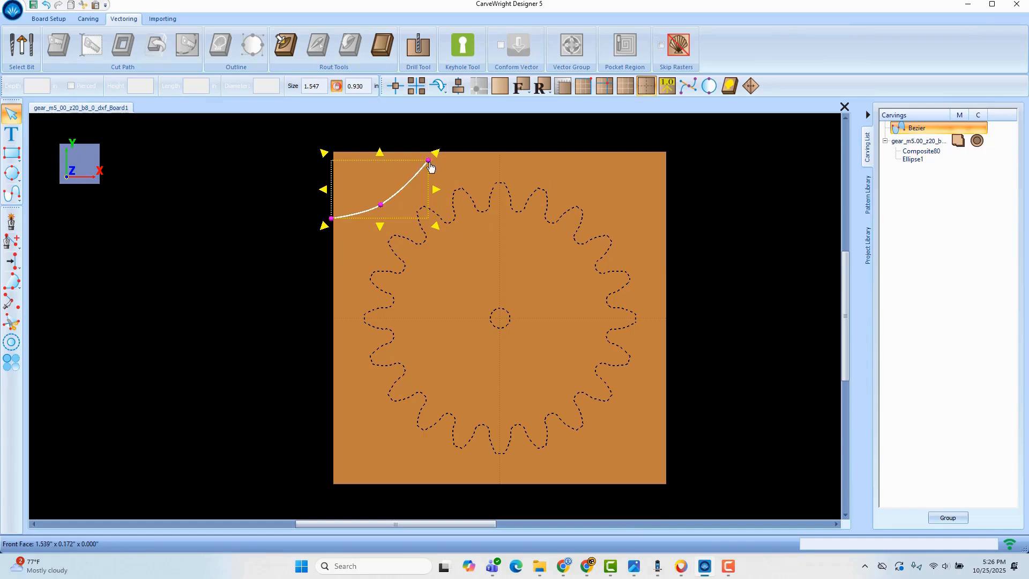
drag(428, 161, 434, 153)
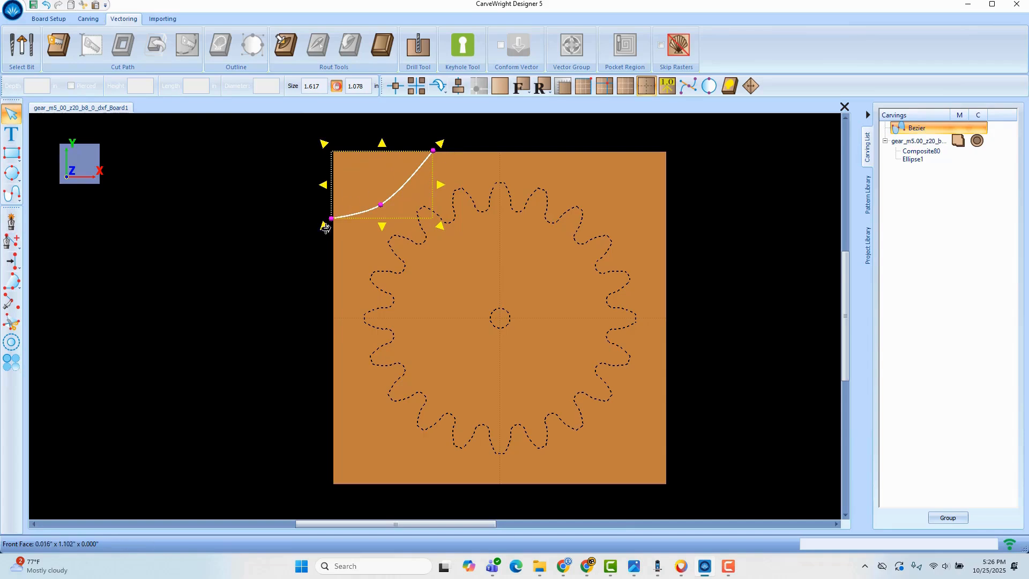
click(583, 87)
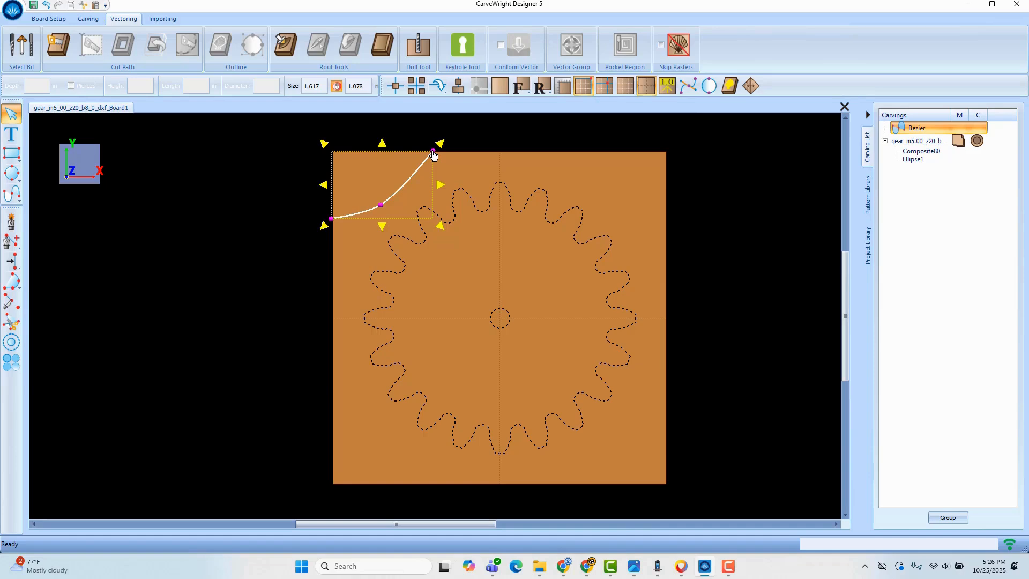
drag(434, 155, 433, 156)
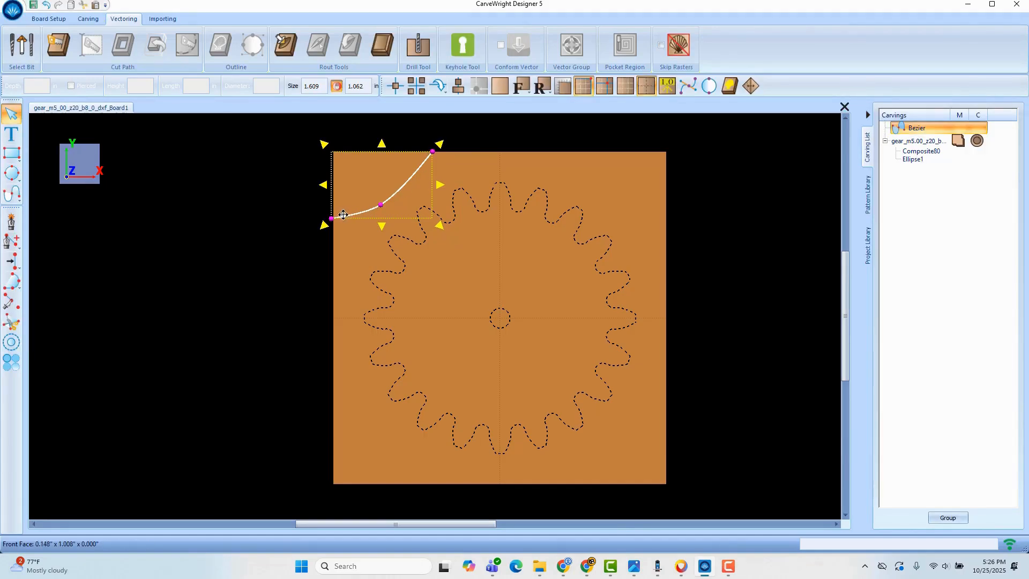
drag(331, 219, 333, 221)
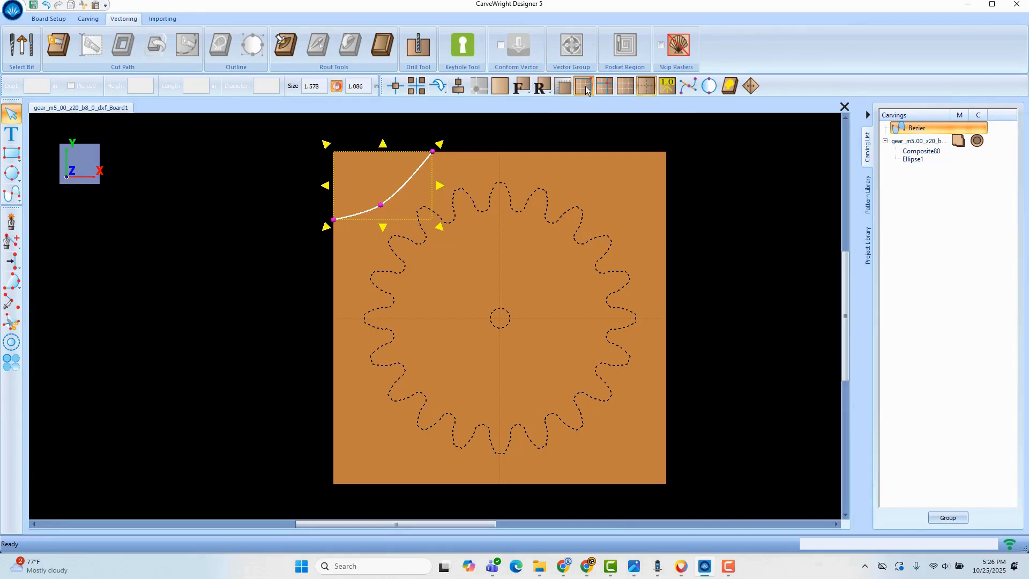
click(586, 87)
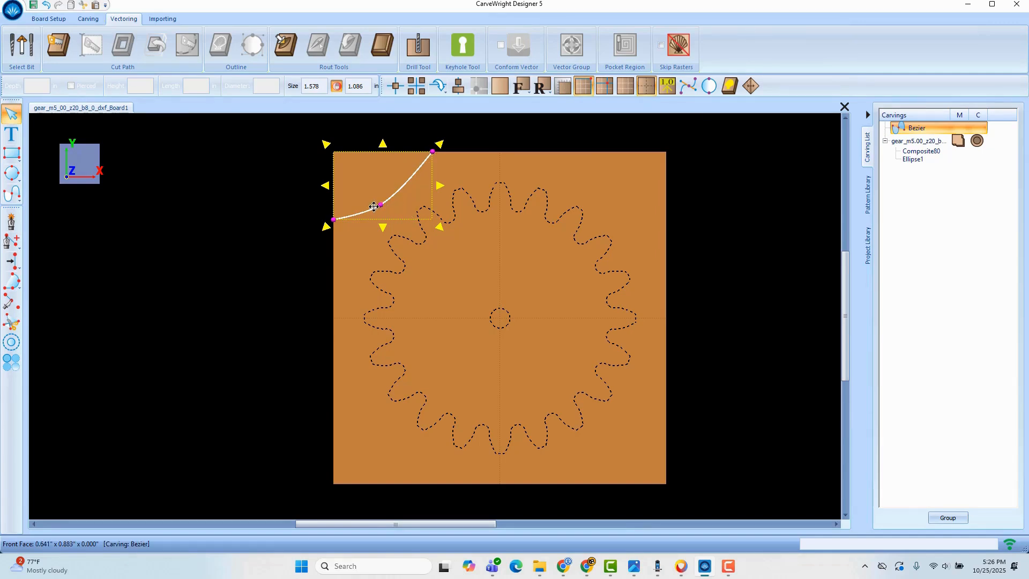
- Add a cut-out path to the gear's toothed outline, flip it to the outside, and preview the part with the cut-out hidden
click(487, 211)
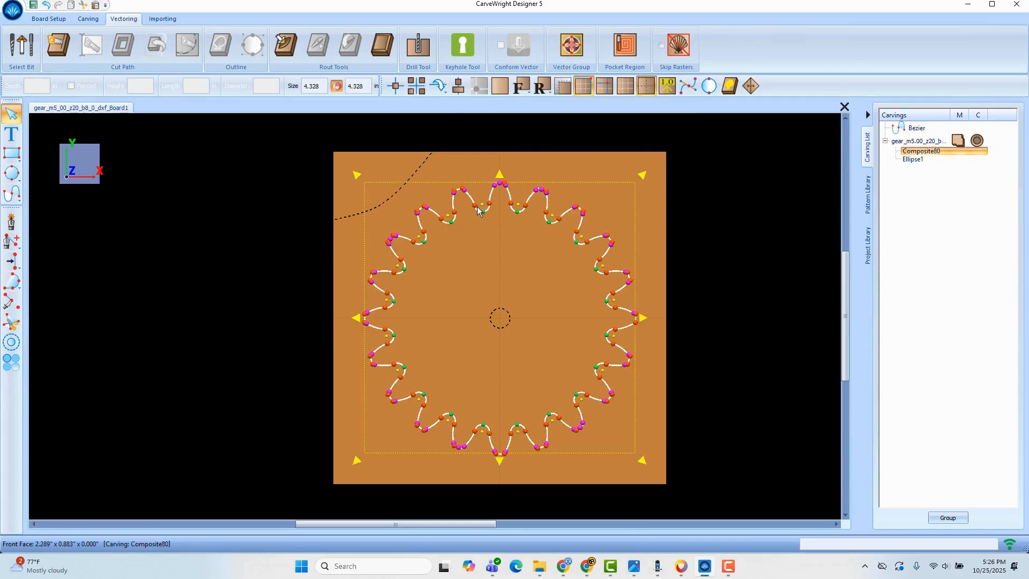
click(55, 47)
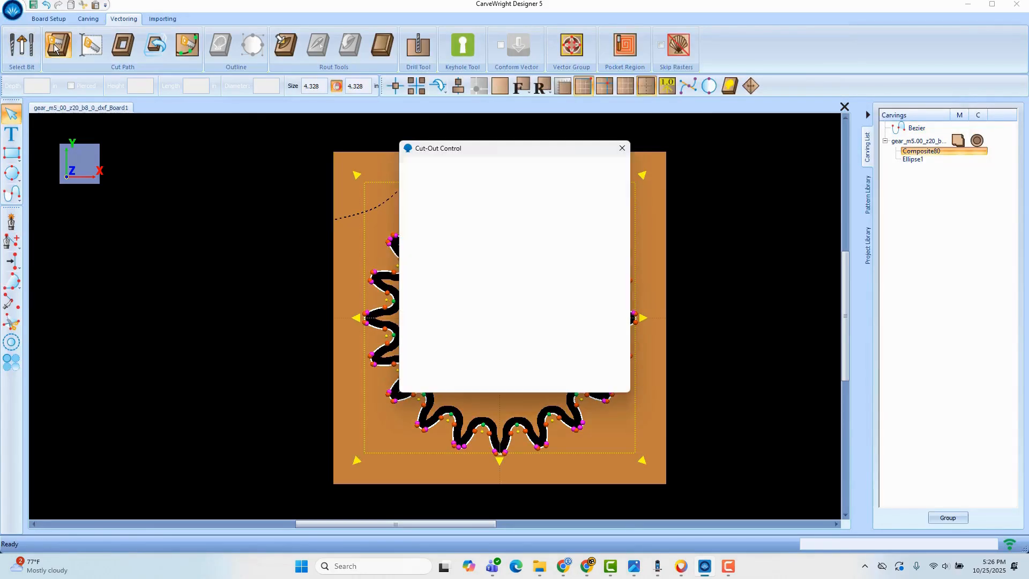
drag(507, 155, 760, 111)
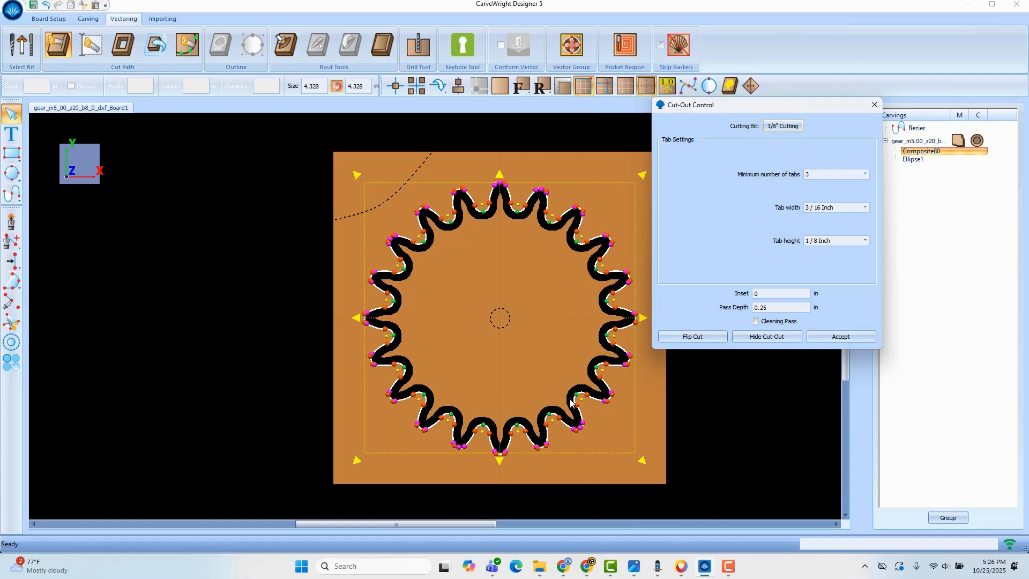
click(715, 338)
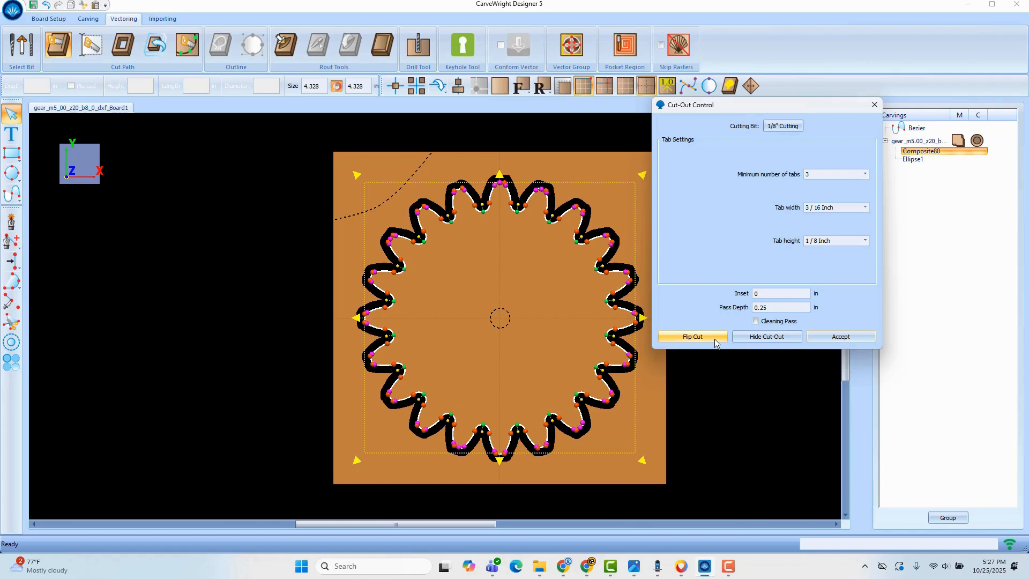
click(766, 338)
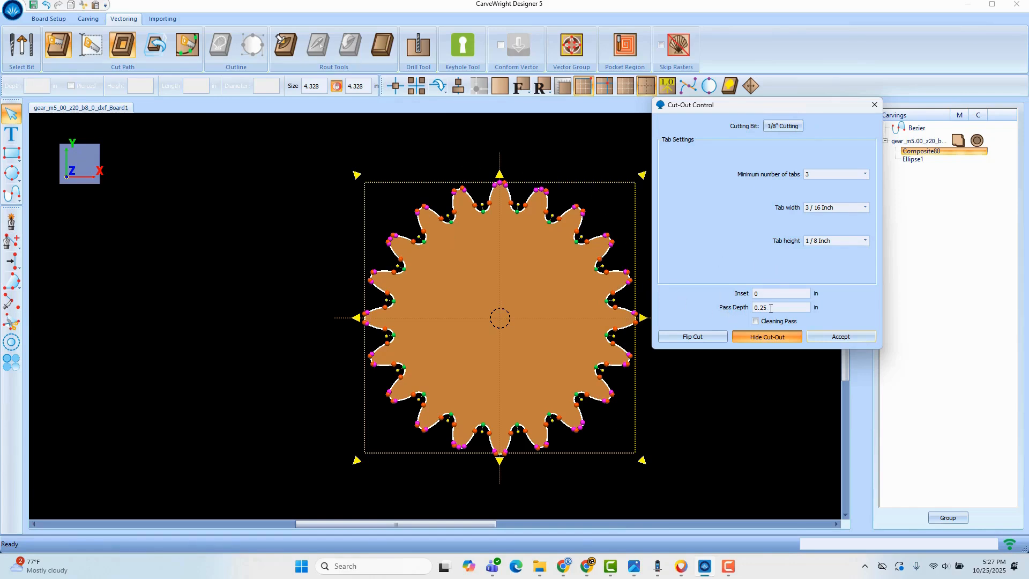
click(765, 338)
- Review the 1/8" Cutting bit's depth, feed and speed configuration, discarding any edits
click(783, 128)
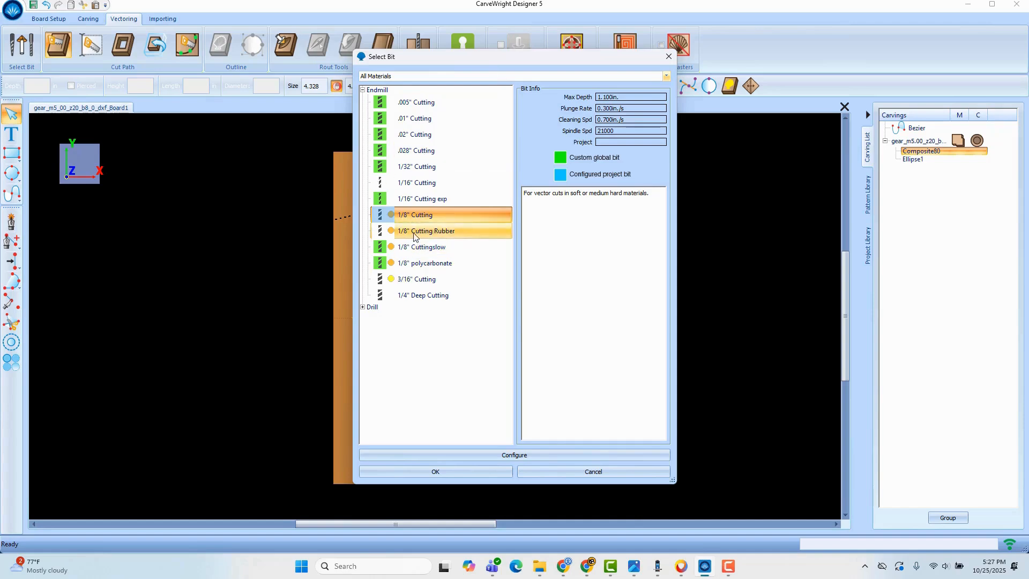
click(542, 455)
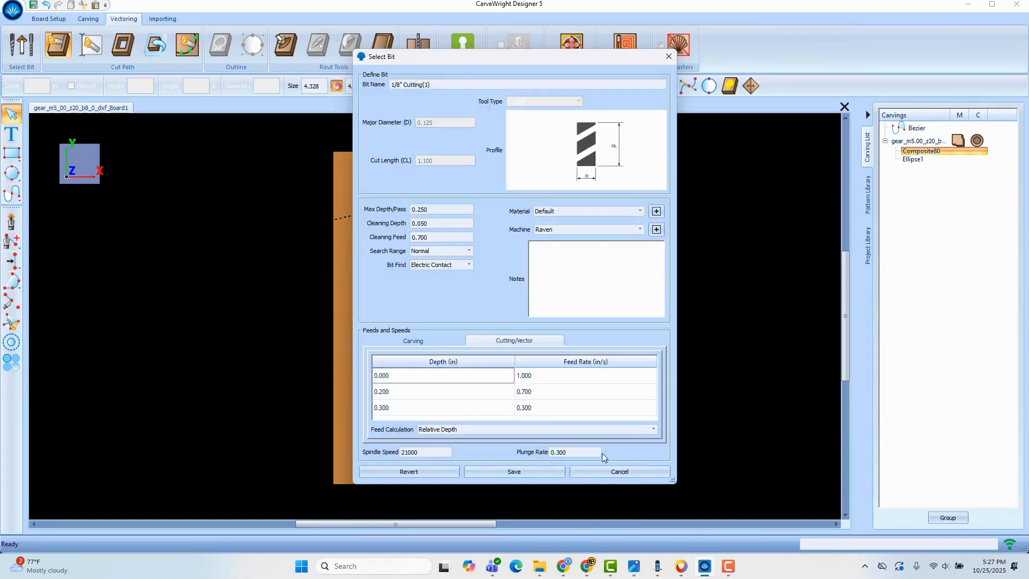
click(625, 473)
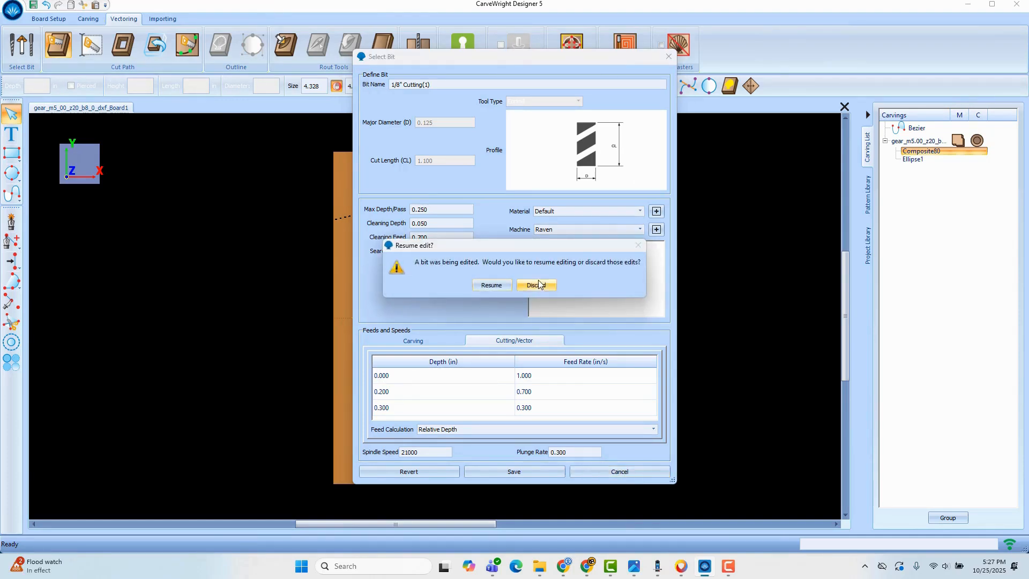
click(542, 284)
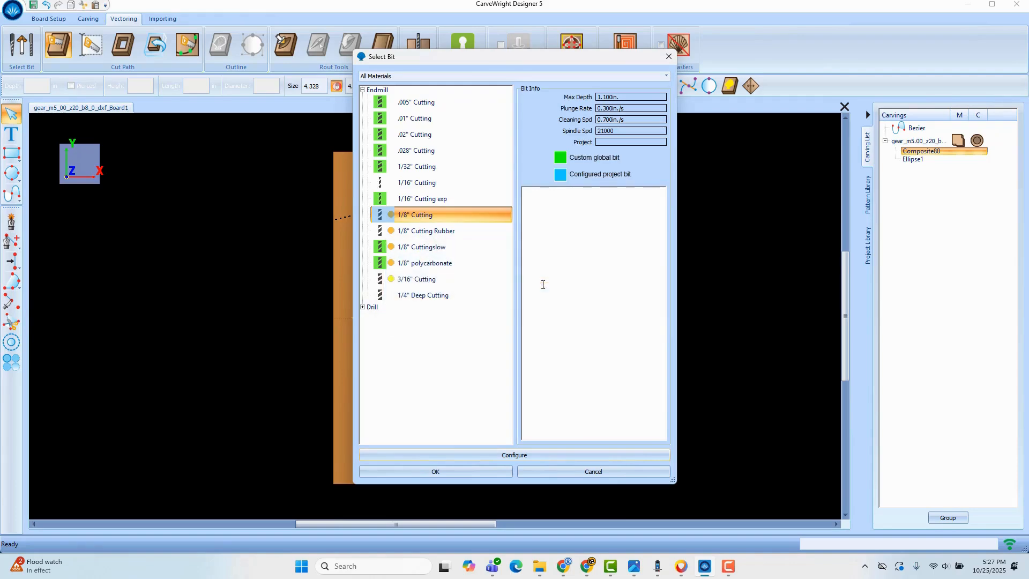
click(641, 474)
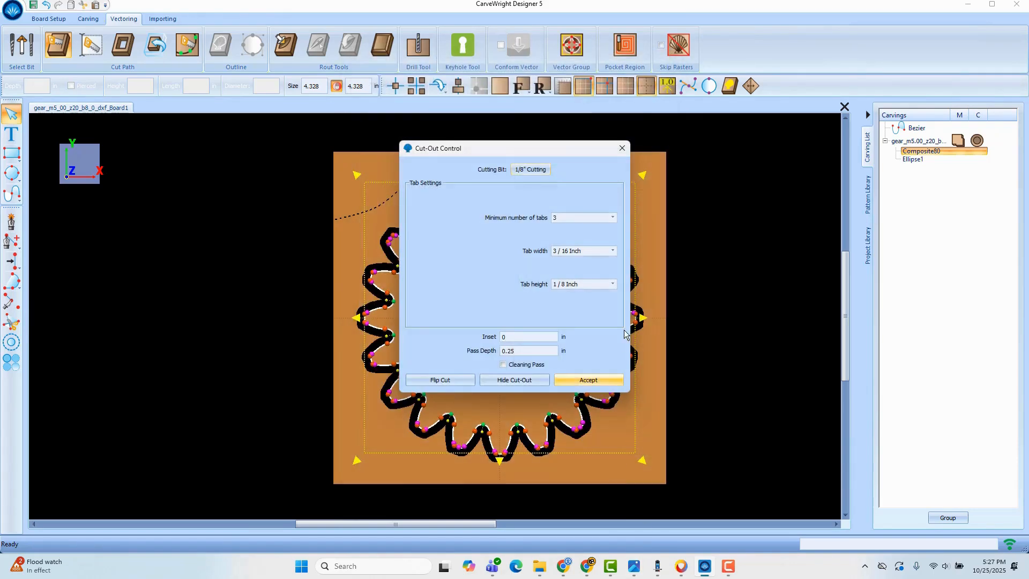
- Review the available minimum tab count, tab width and tab height options for the gear cut-out
click(613, 218)
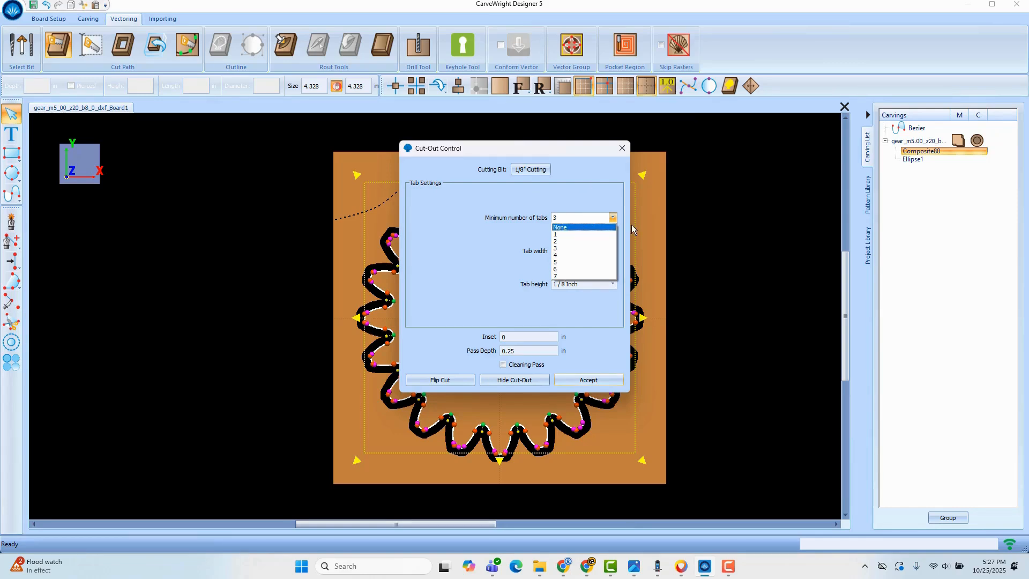
click(489, 239)
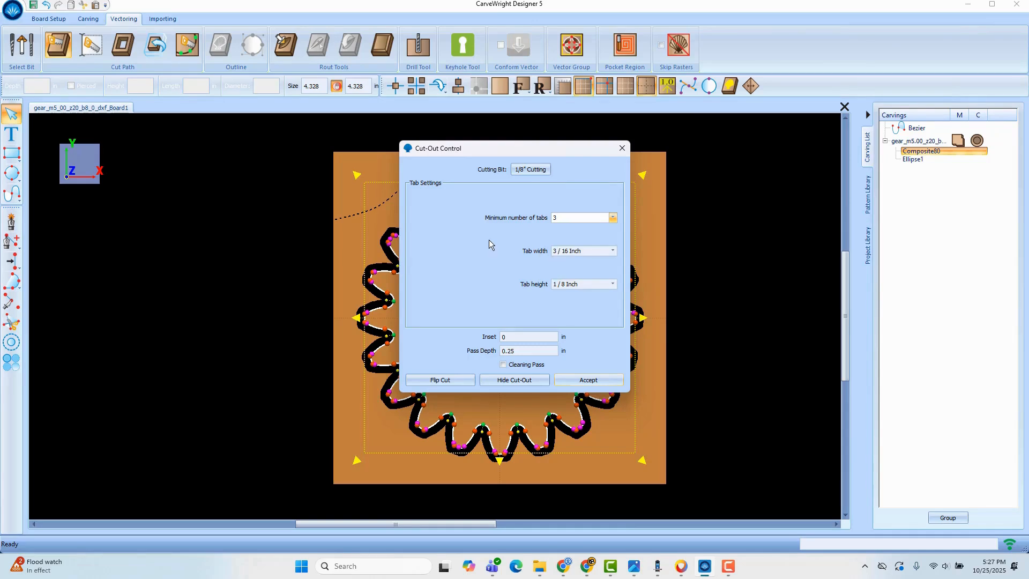
click(613, 250)
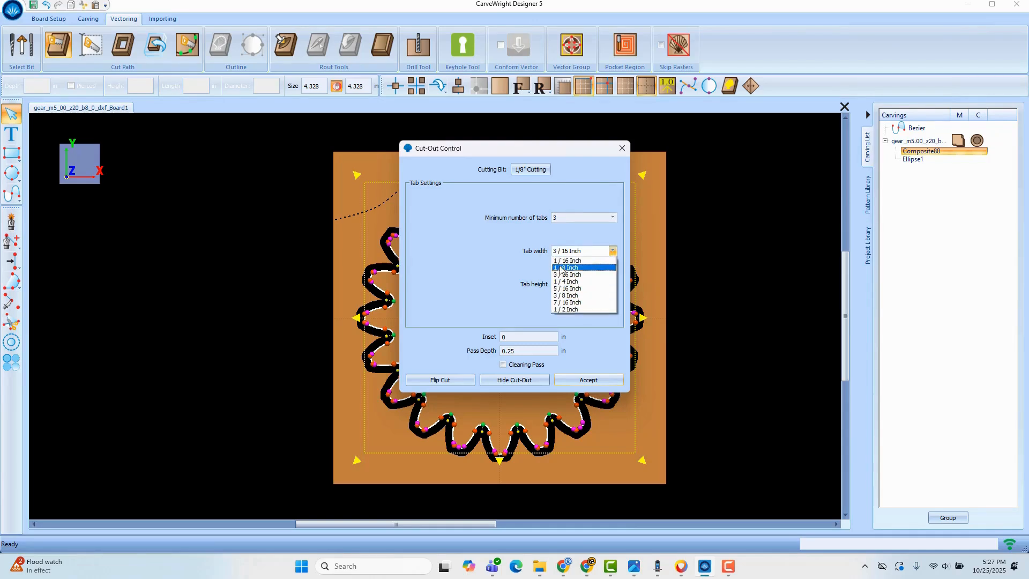
click(487, 252)
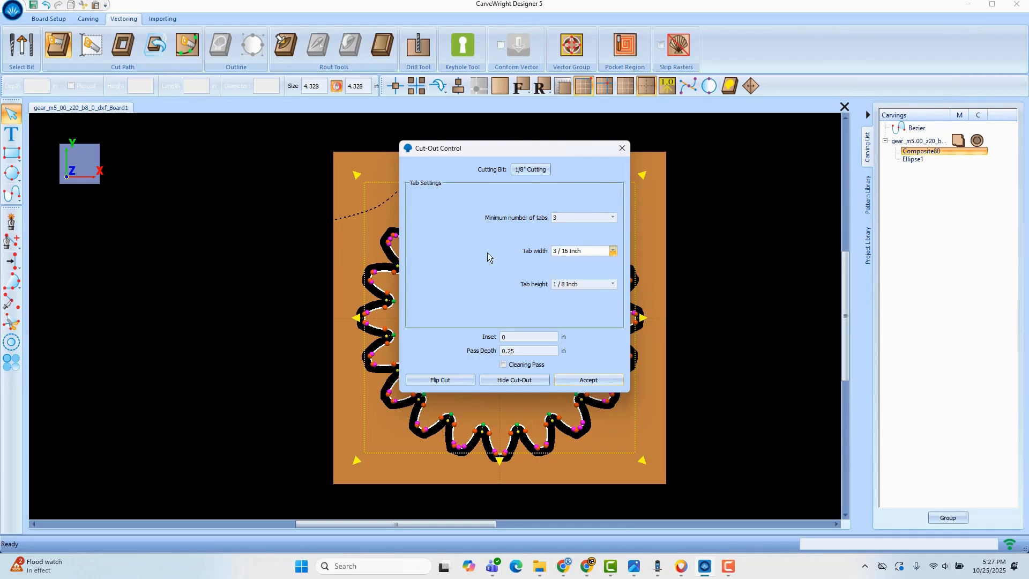
click(613, 285)
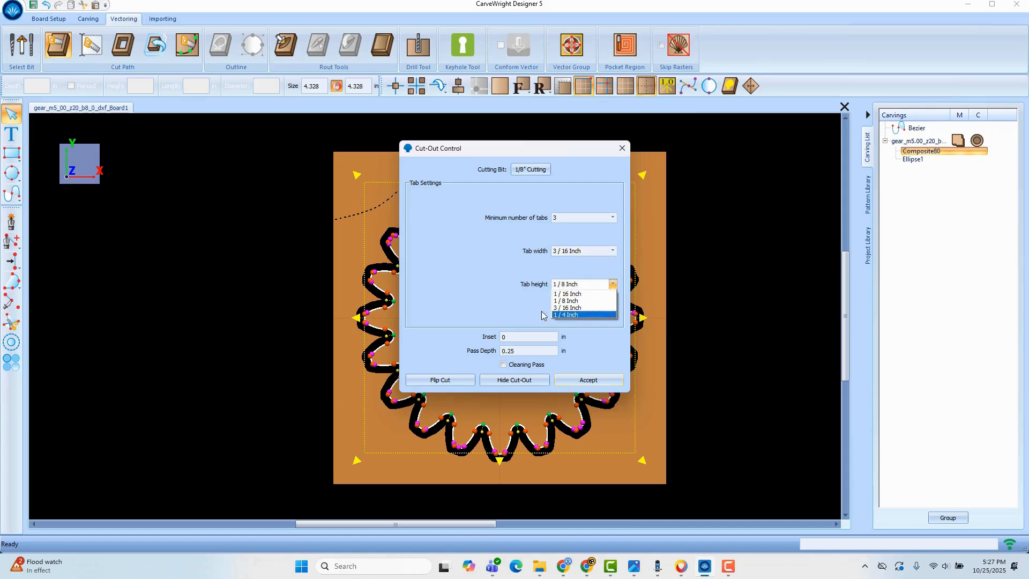
click(477, 289)
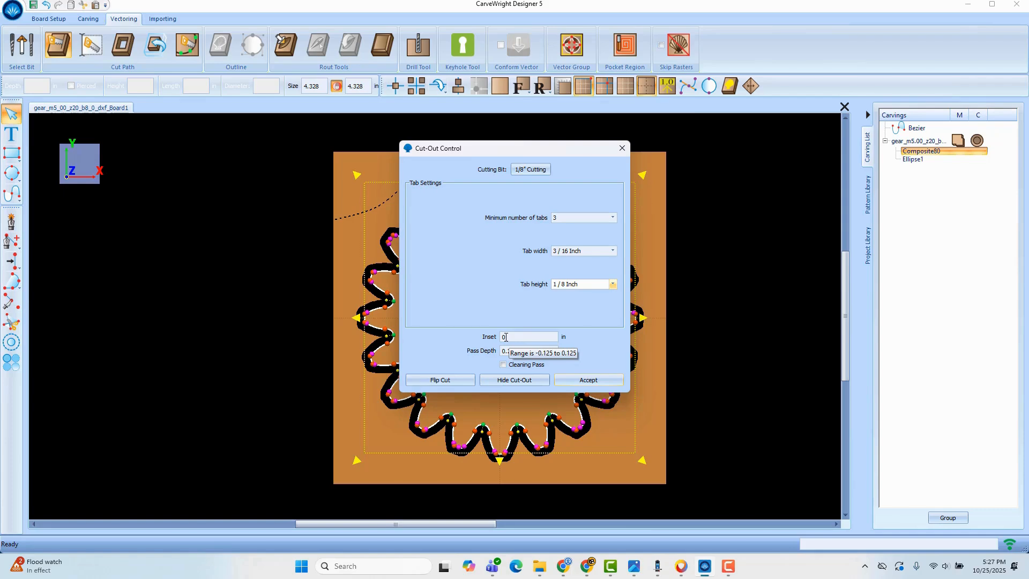
- Enable the Cleaning Pass for the gear's cut-out and accept the cut-out settings
drag(535, 153, 668, 141)
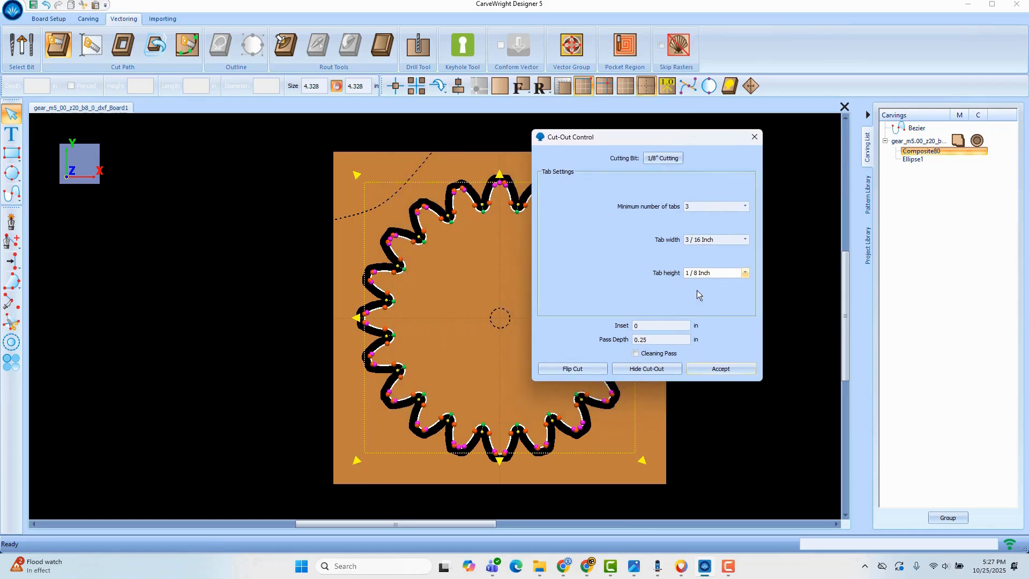
click(636, 355)
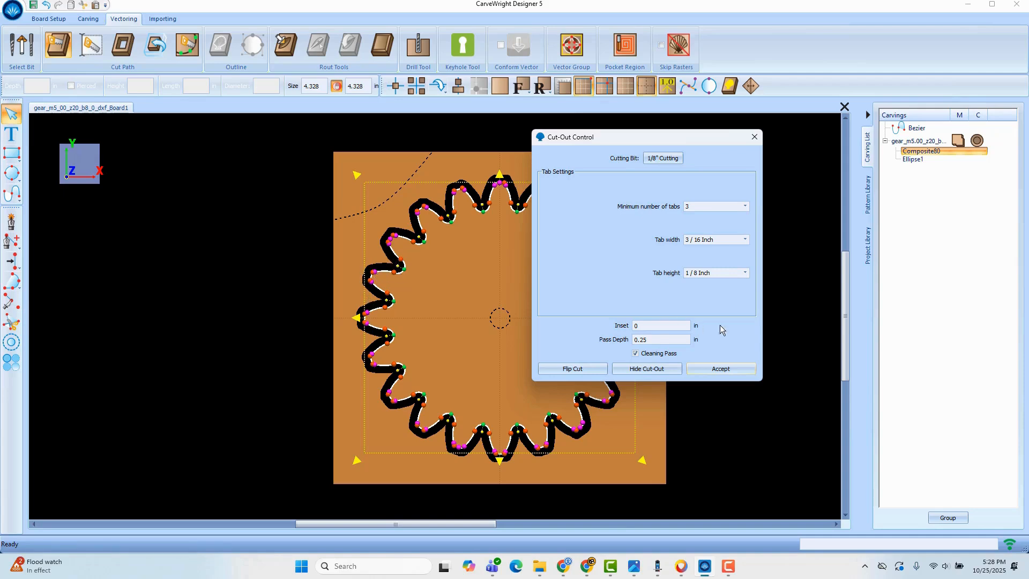
click(734, 369)
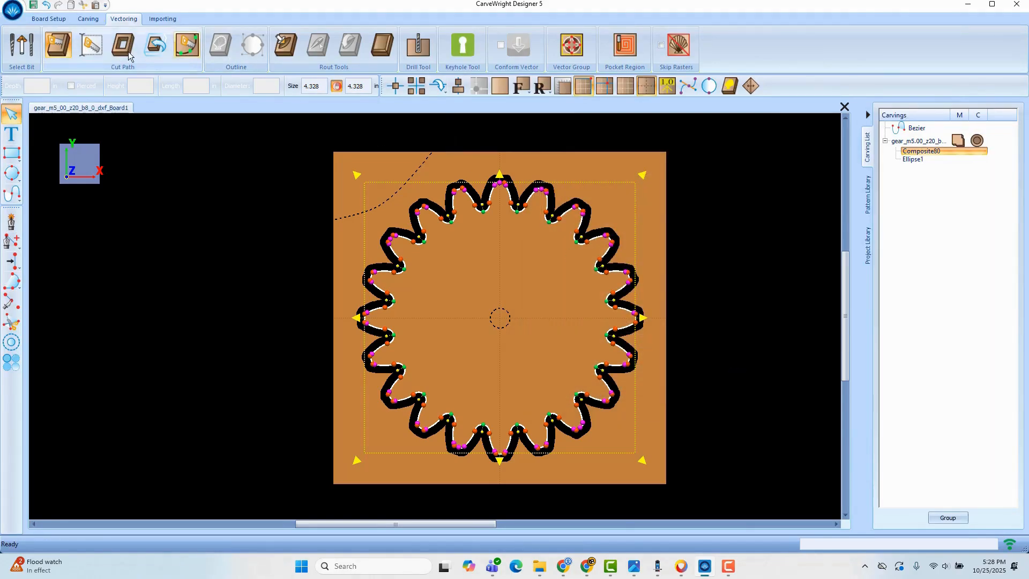
- Reposition the cut-out's holding tabs from the tooth flanks onto the tips of the gear teeth, and finish tab editing
click(187, 48)
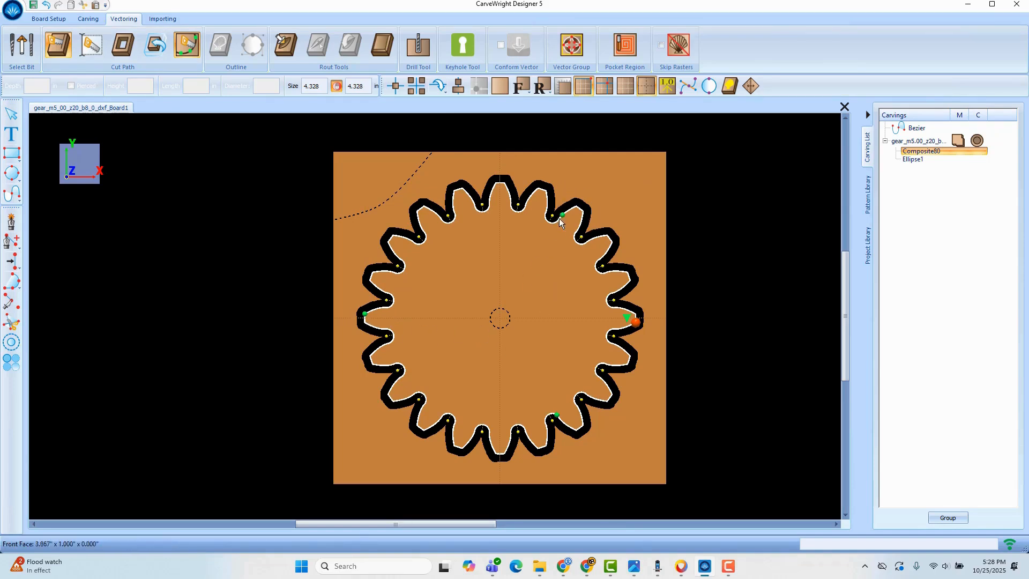
click(579, 208)
click(563, 215)
click(365, 314)
click(365, 323)
click(542, 447)
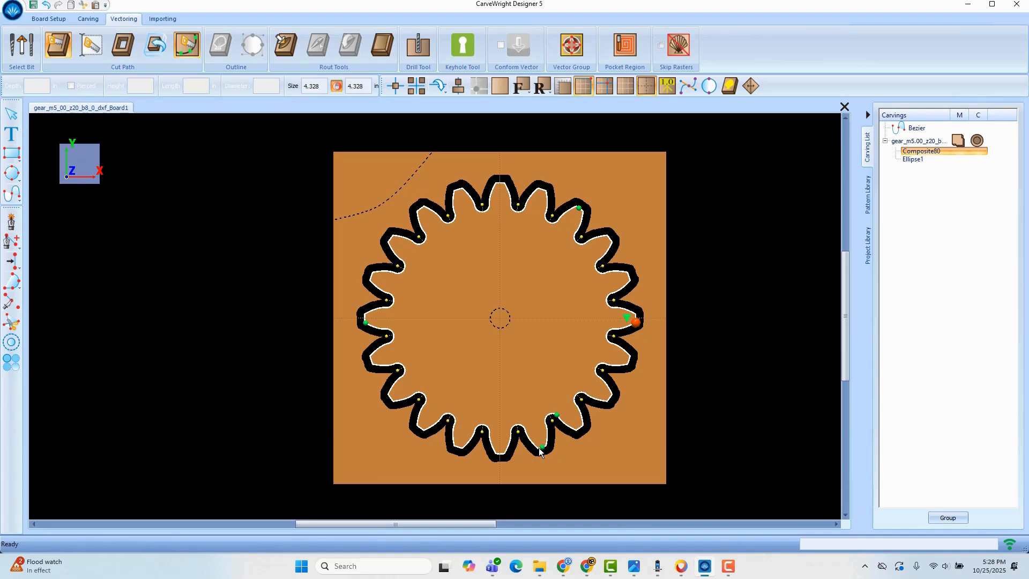
click(557, 415)
click(629, 359)
click(185, 43)
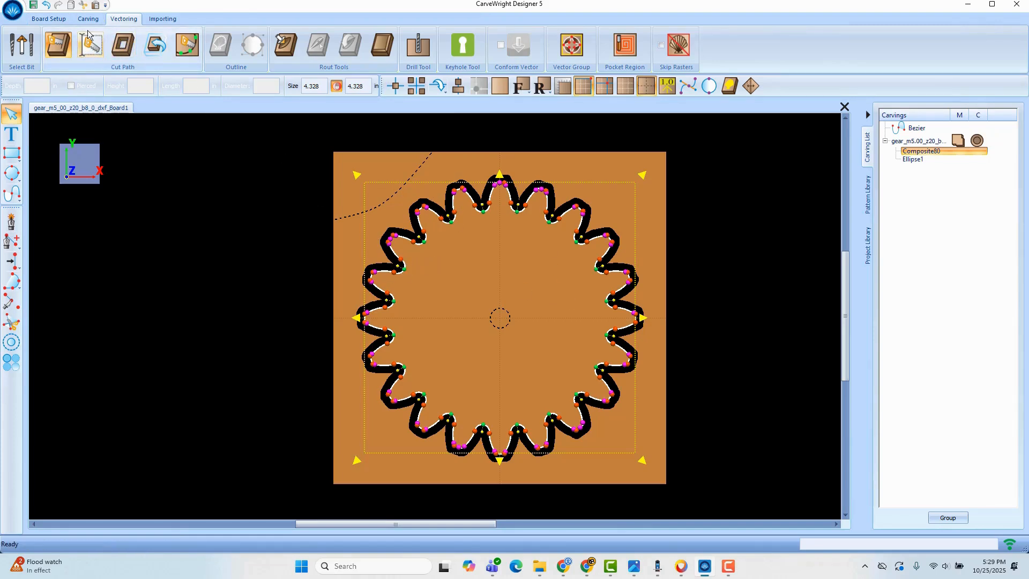
- Review the gear outline's cut-out settings again without changing them
click(92, 51)
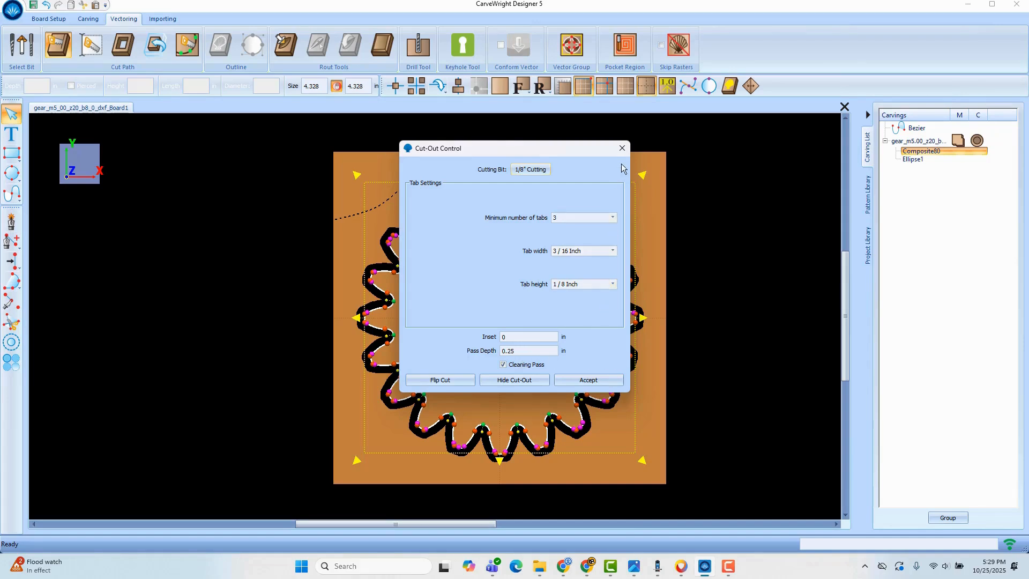
click(622, 149)
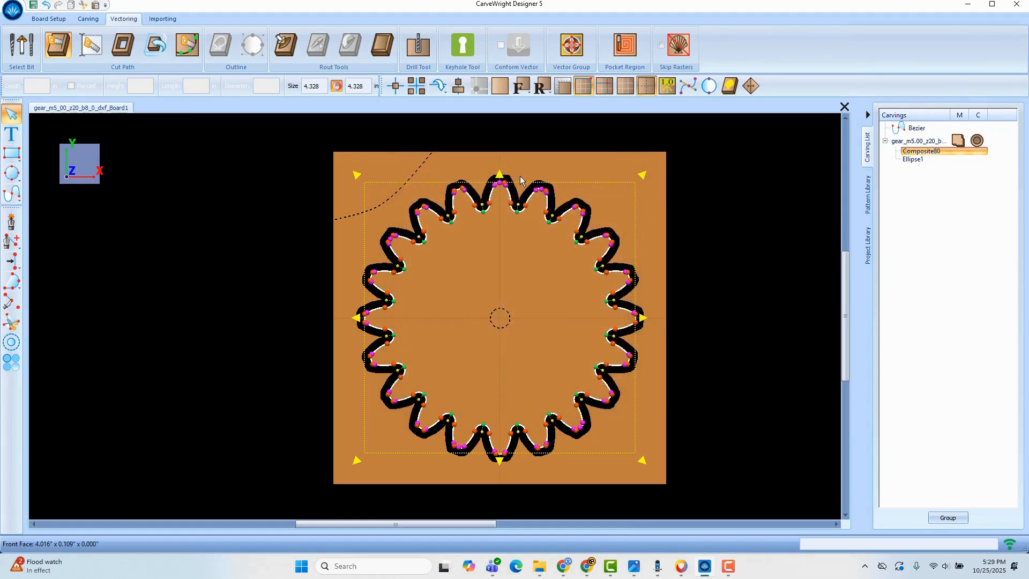